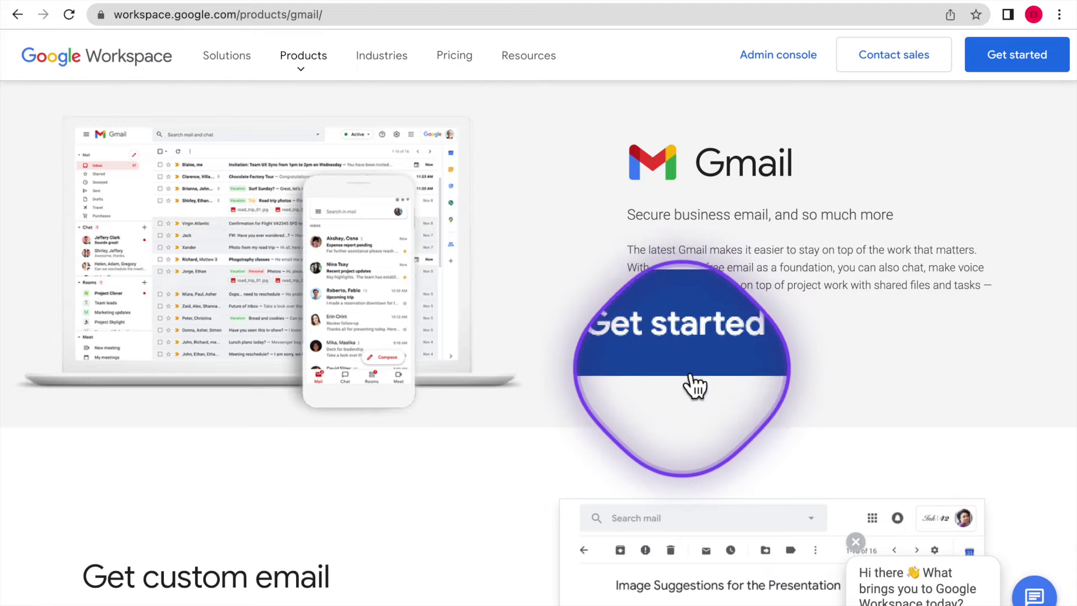
Start the Google Workspace signup with the account holder's first and last name and current e-mail.
click(678, 364)
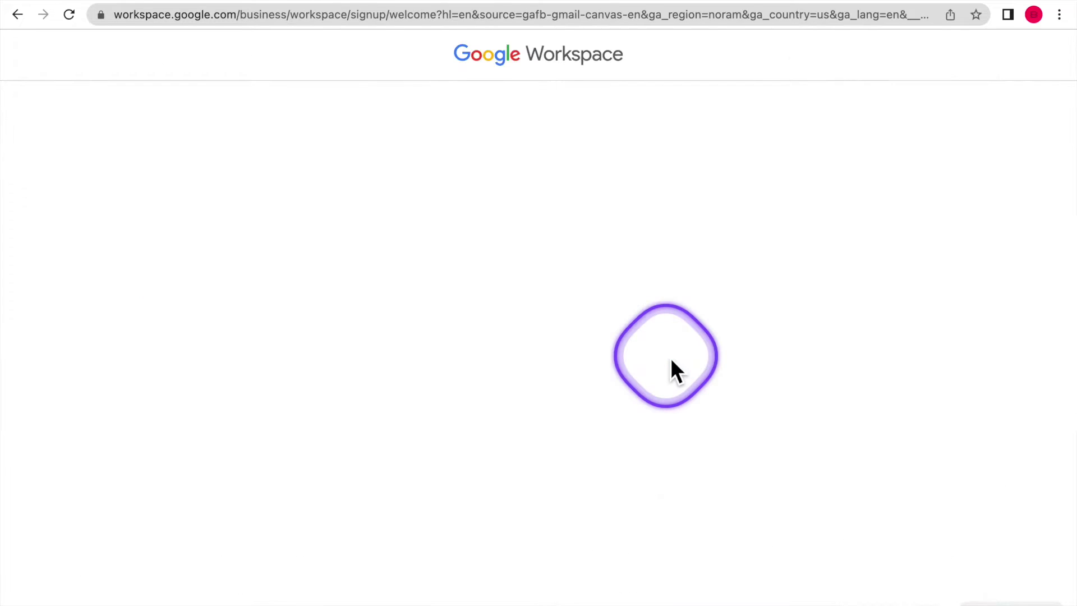
text(Brandifi)
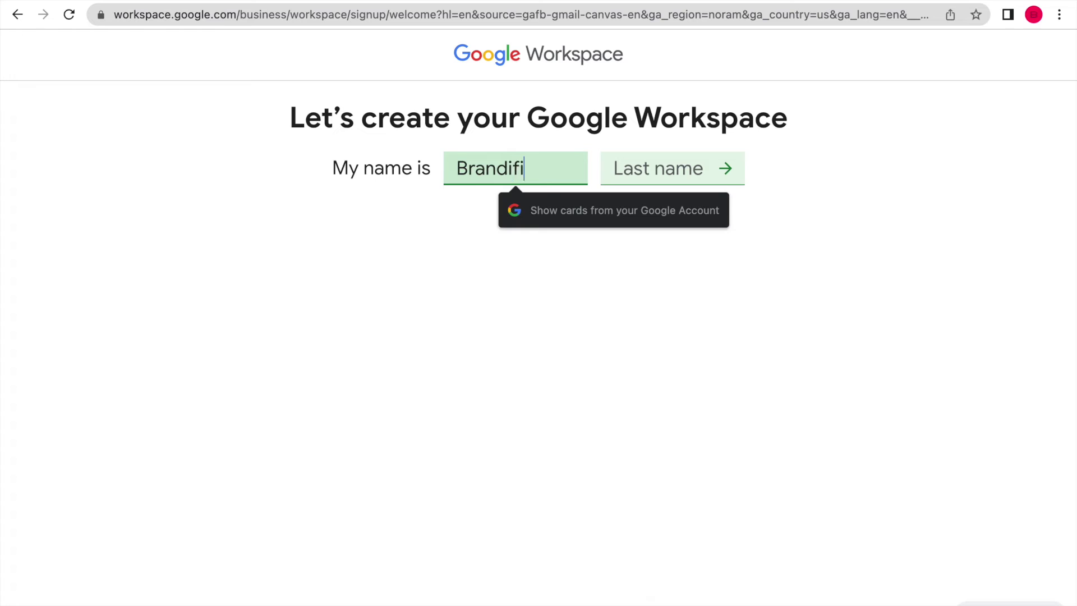
key(Tab)
text(Team)
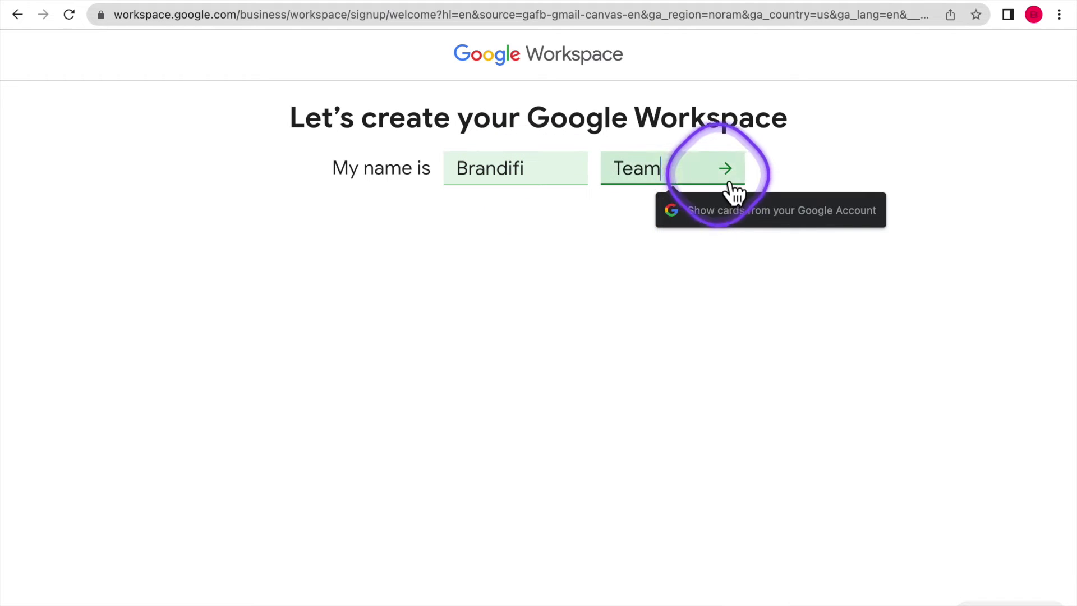
click(726, 171)
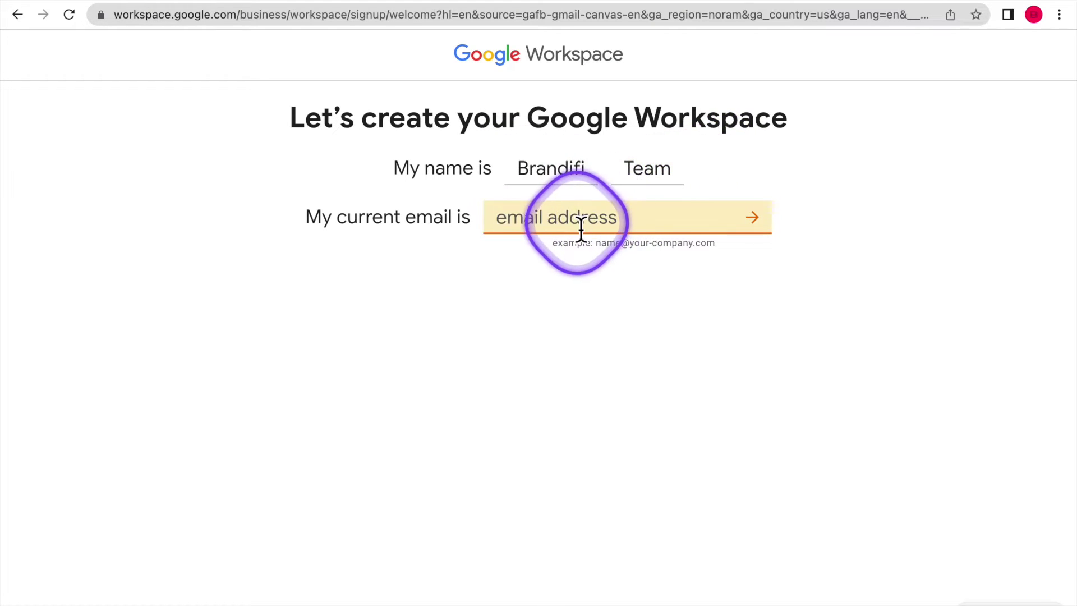
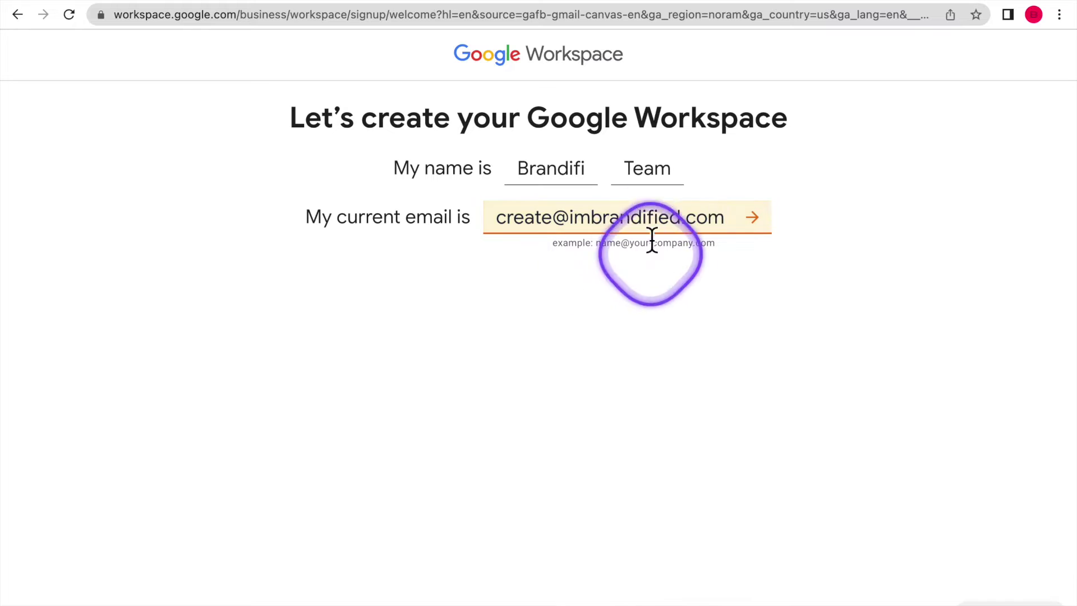
click(756, 220)
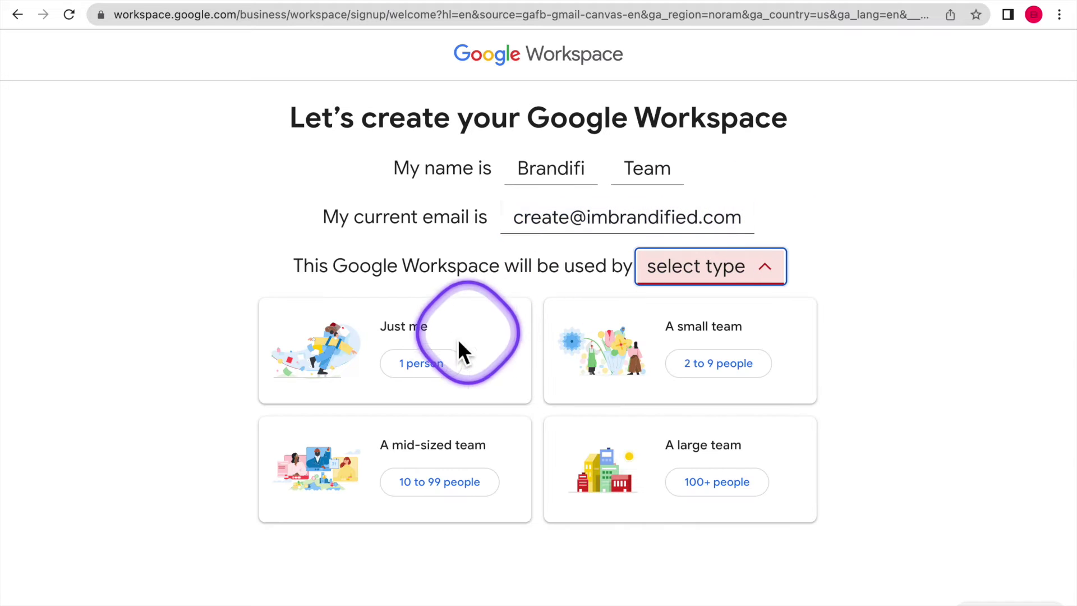
Choose a one-person workspace and submit the existing domain rolidexi.com for validation.
click(426, 370)
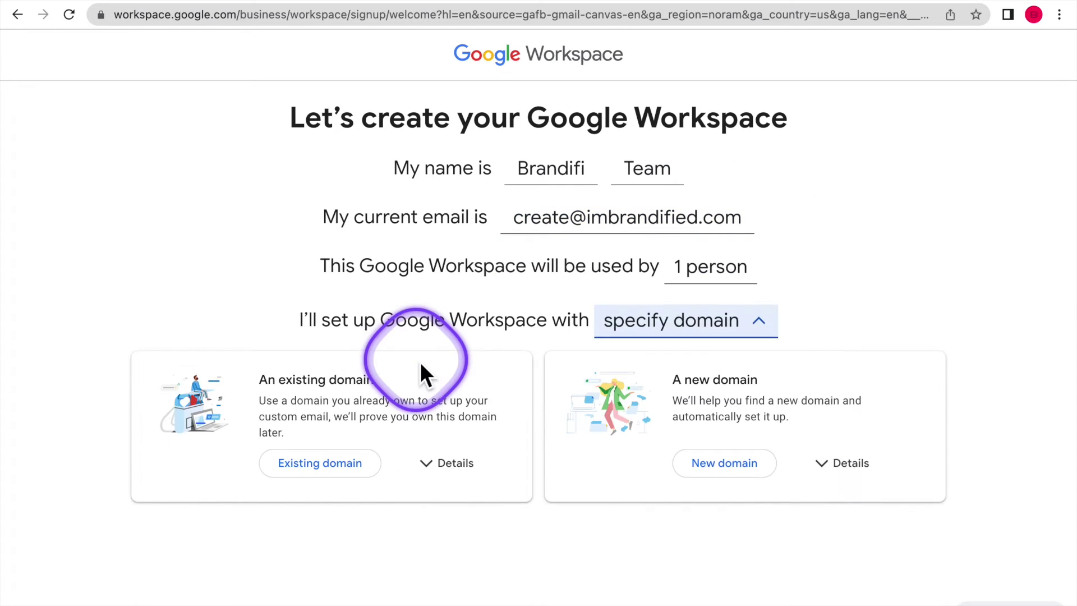
click(717, 416)
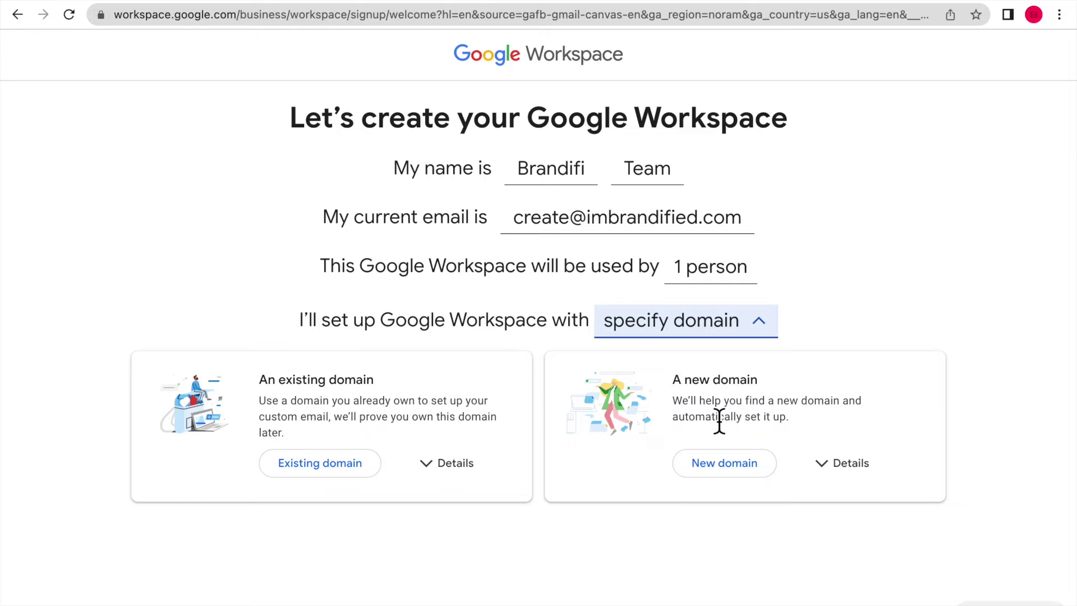
click(332, 475)
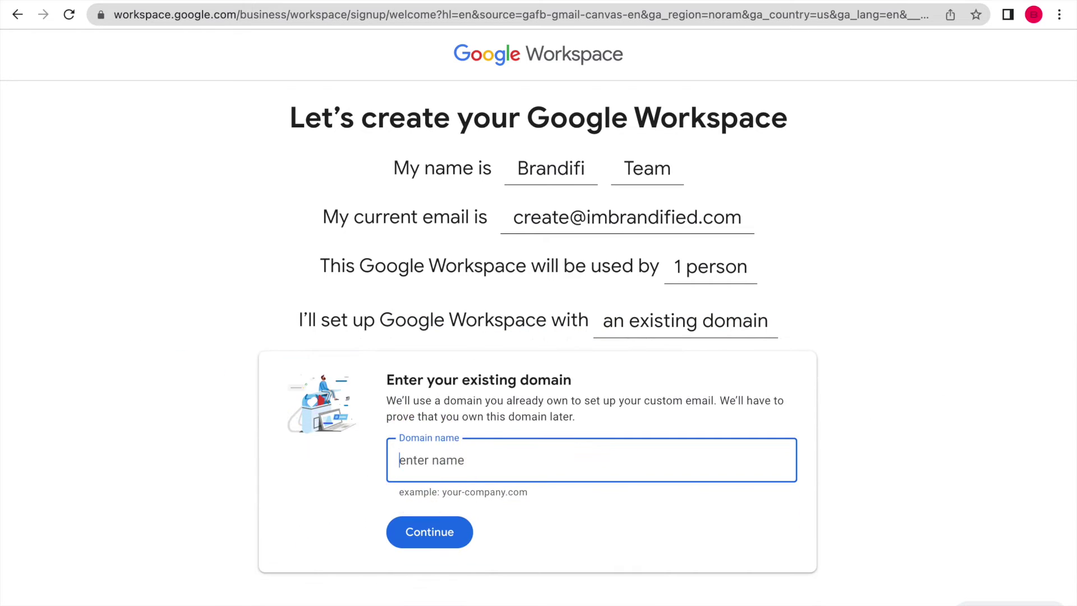
text(rolidex.com)
key(BackSpace)
key(BackSpace)
key(BackSpace)
key(BackSpace)
text(i.com)
click(436, 538)
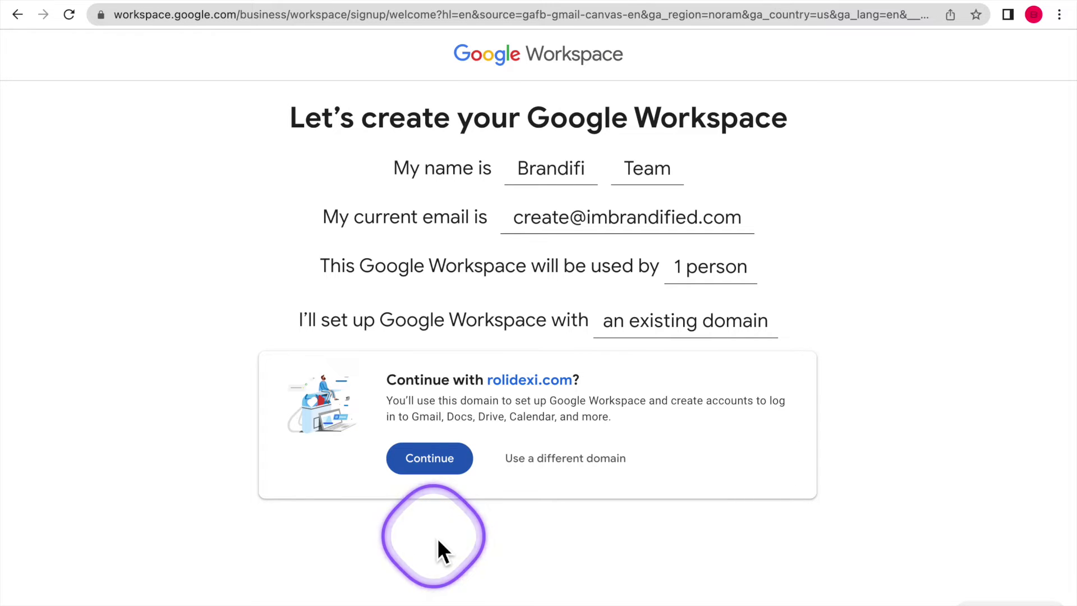
Continue with rolidexi.com, choose a username, and create the account.
click(444, 471)
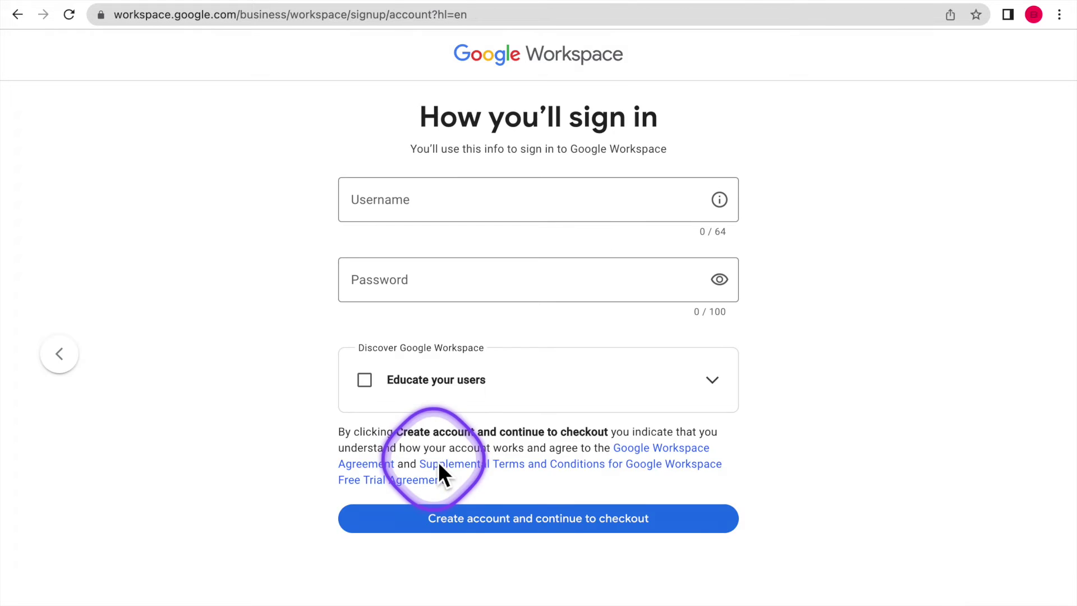
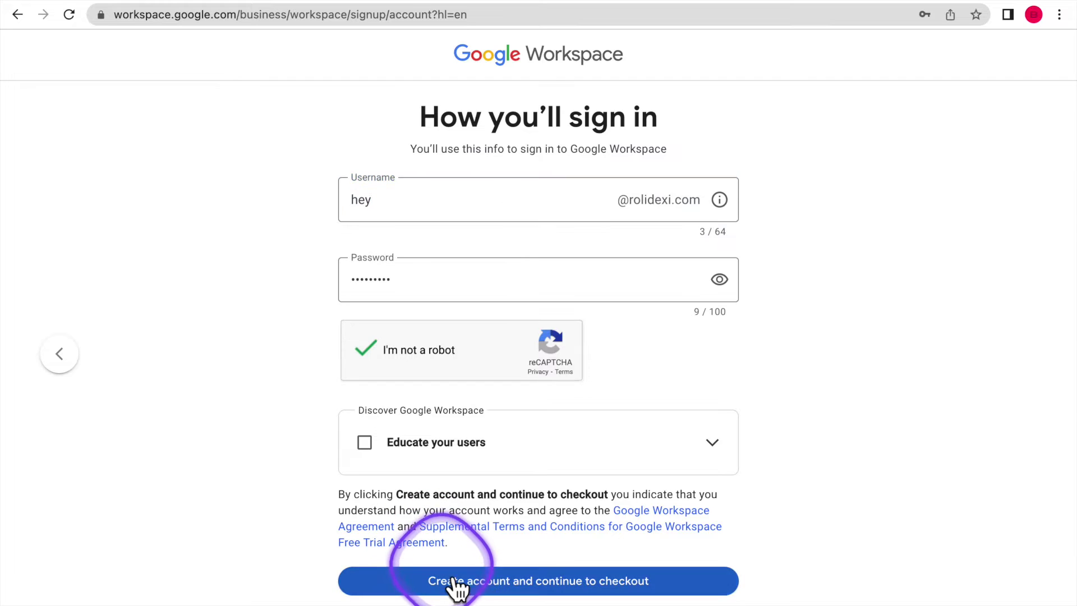
click(447, 583)
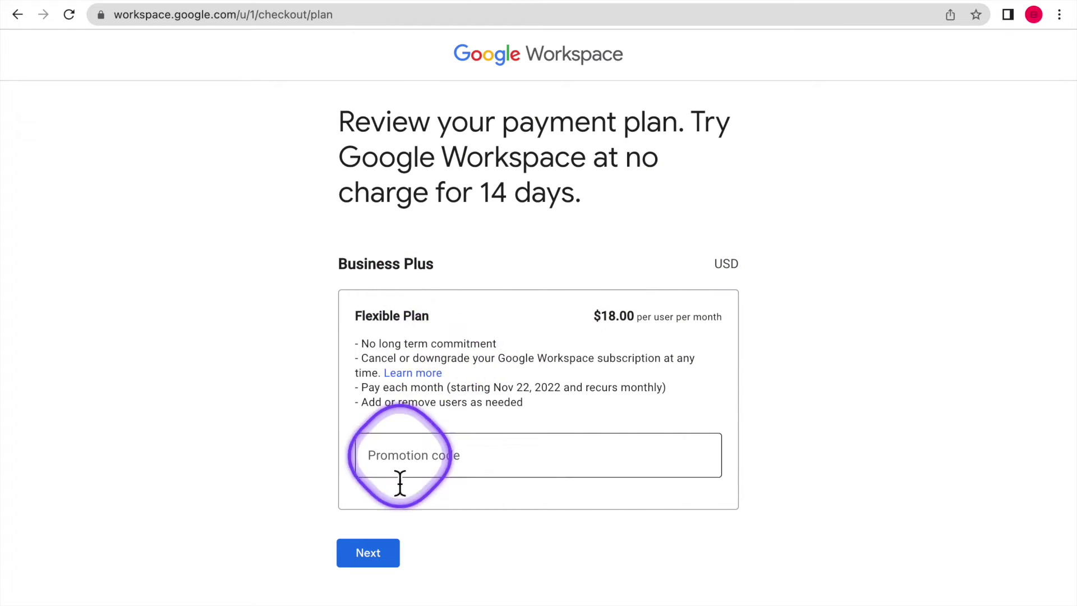
Accept the $18.00 Business Plus Flexible Plan and review the payment details form.
click(373, 556)
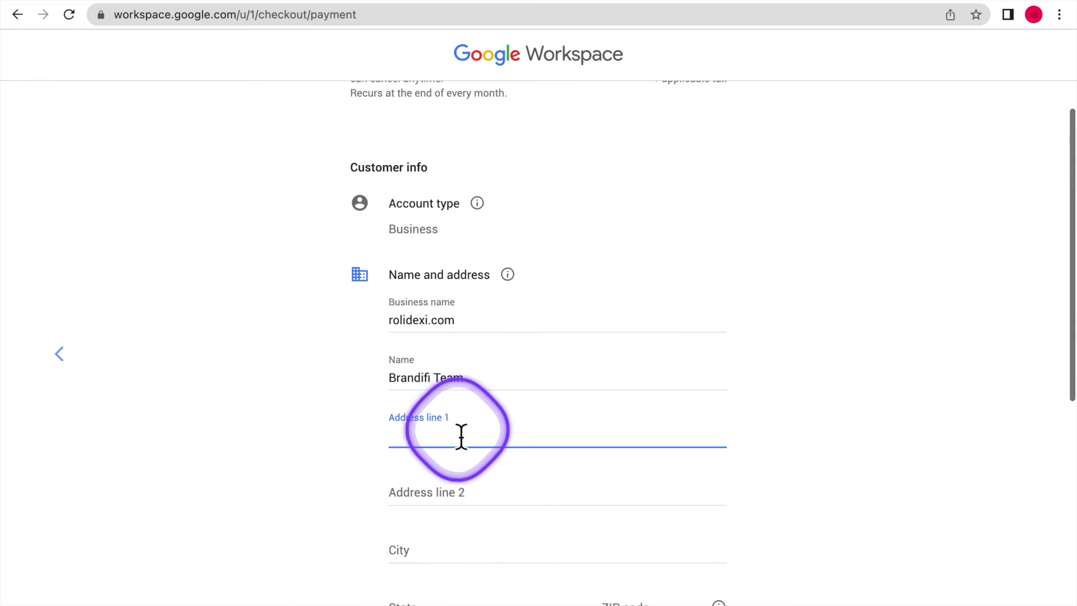
scroll(460, 436, down, 5)
scroll(460, 436, down, 3)
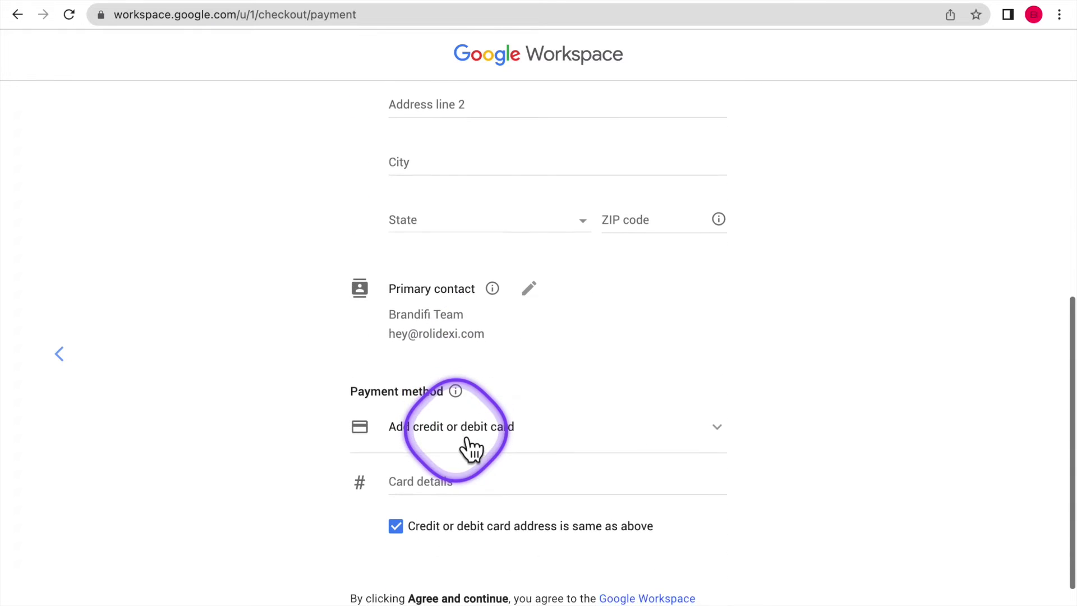
scroll(460, 437, up, 3)
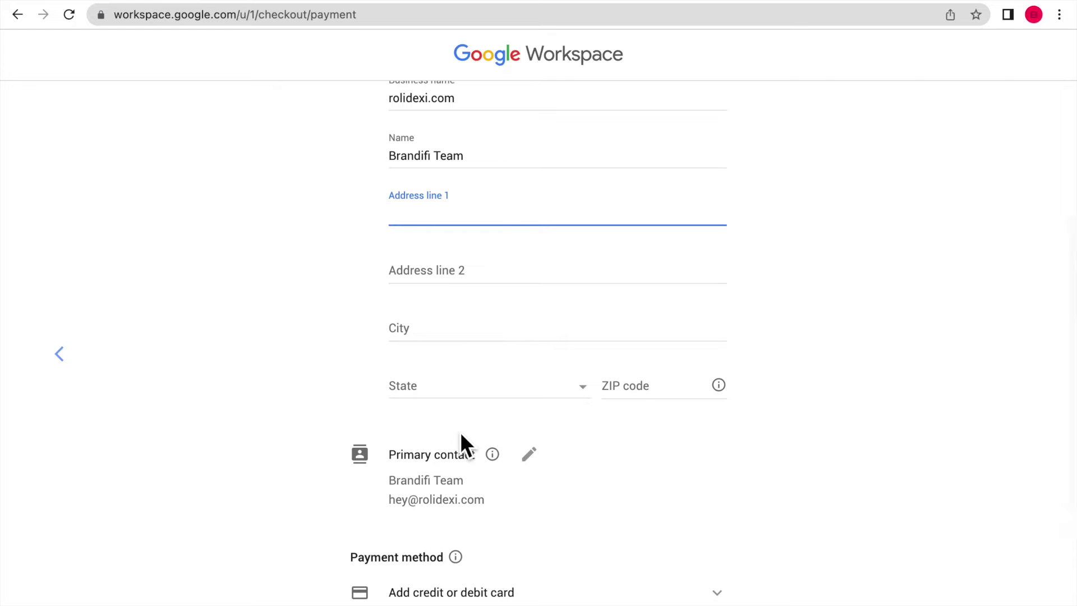
scroll(571, 436, down, 2)
scroll(571, 433, down, 2)
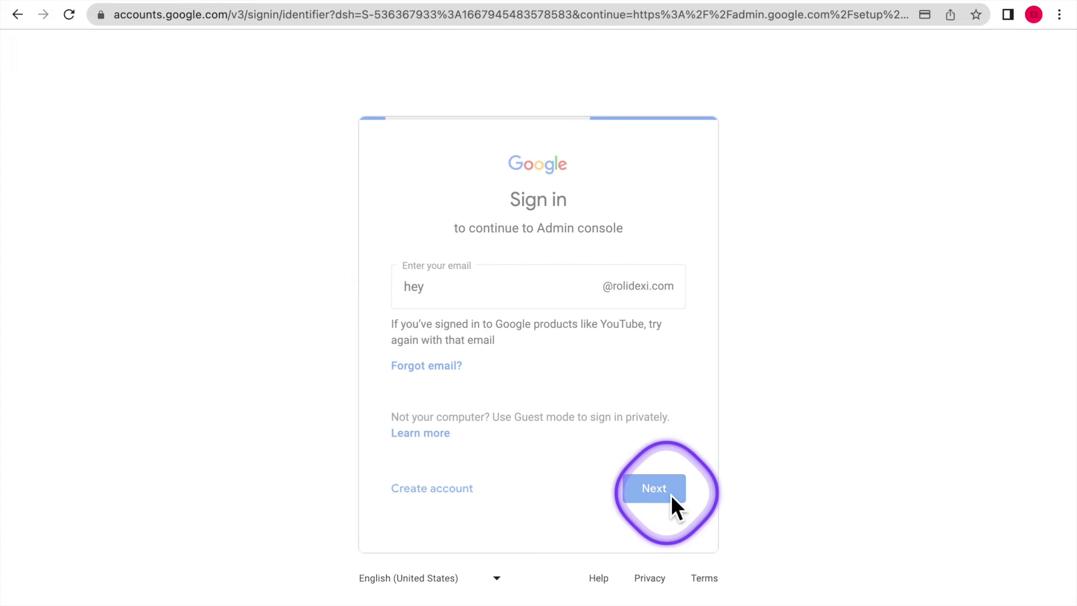
Sign in to the new rolidexi.com account and accept its terms.
click(672, 497)
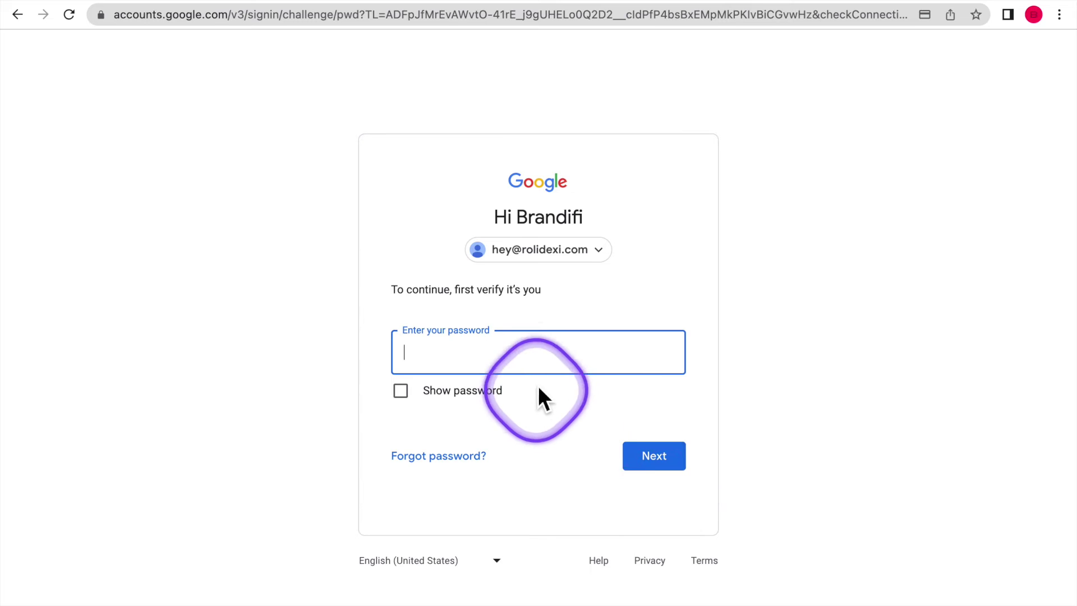
click(652, 455)
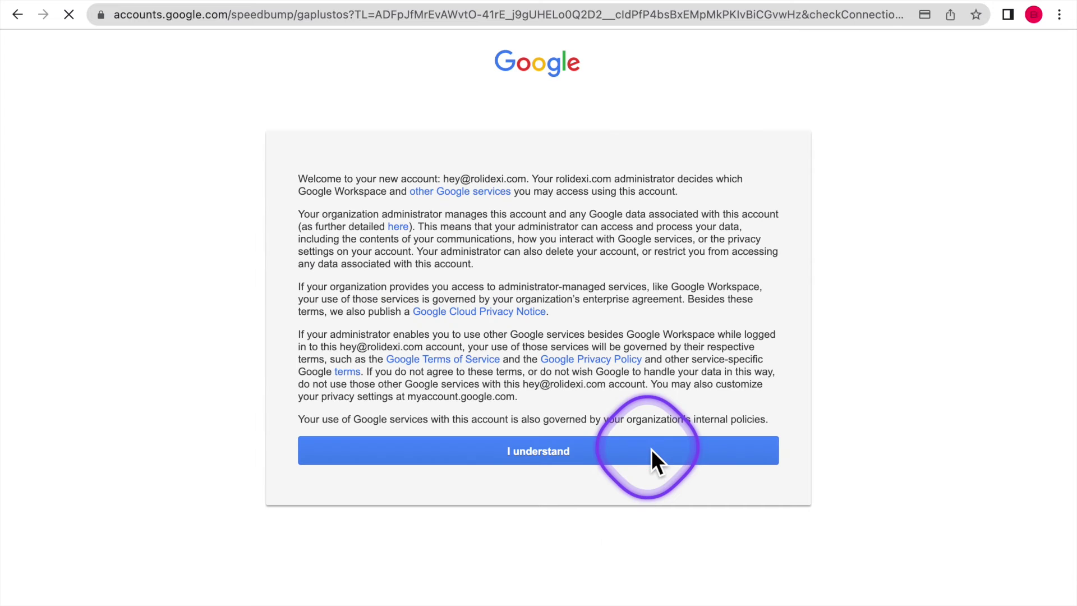
click(624, 454)
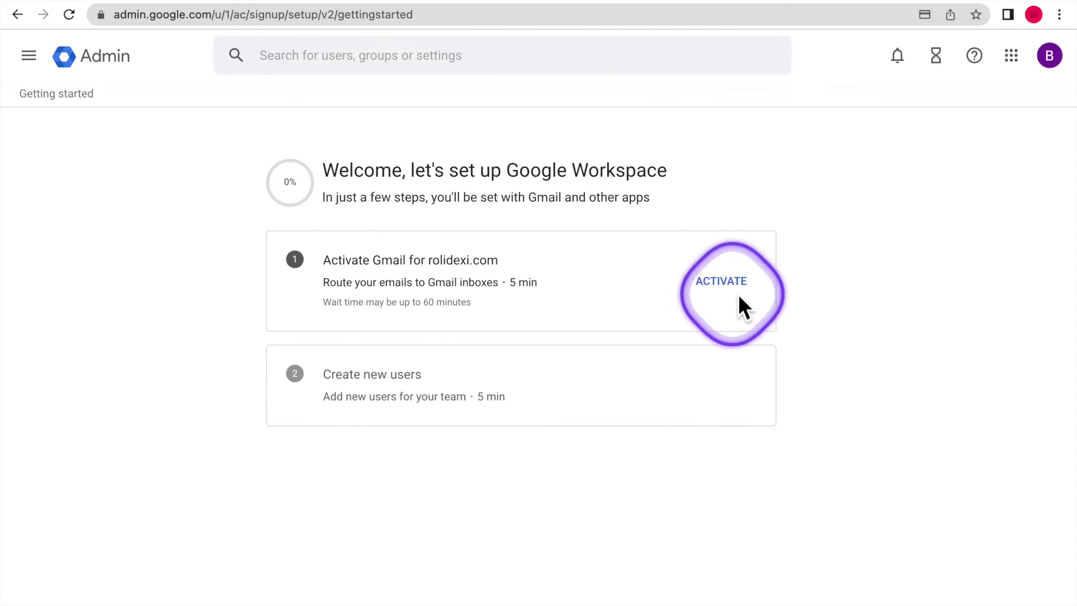
Activate Gmail for rolidexi.com by authorising the connection on GoDaddy.
click(735, 284)
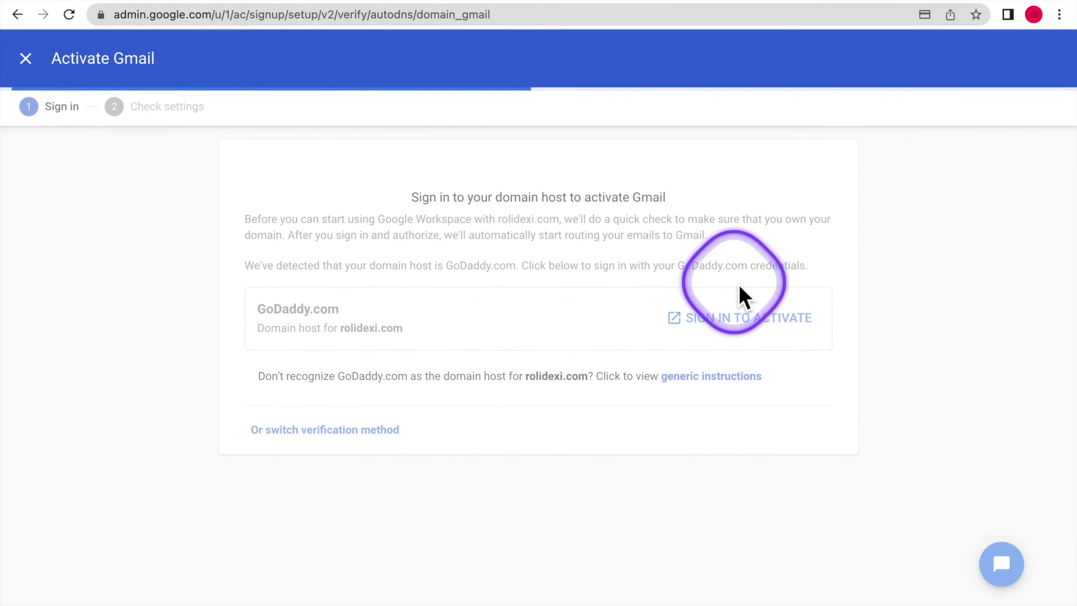
click(729, 461)
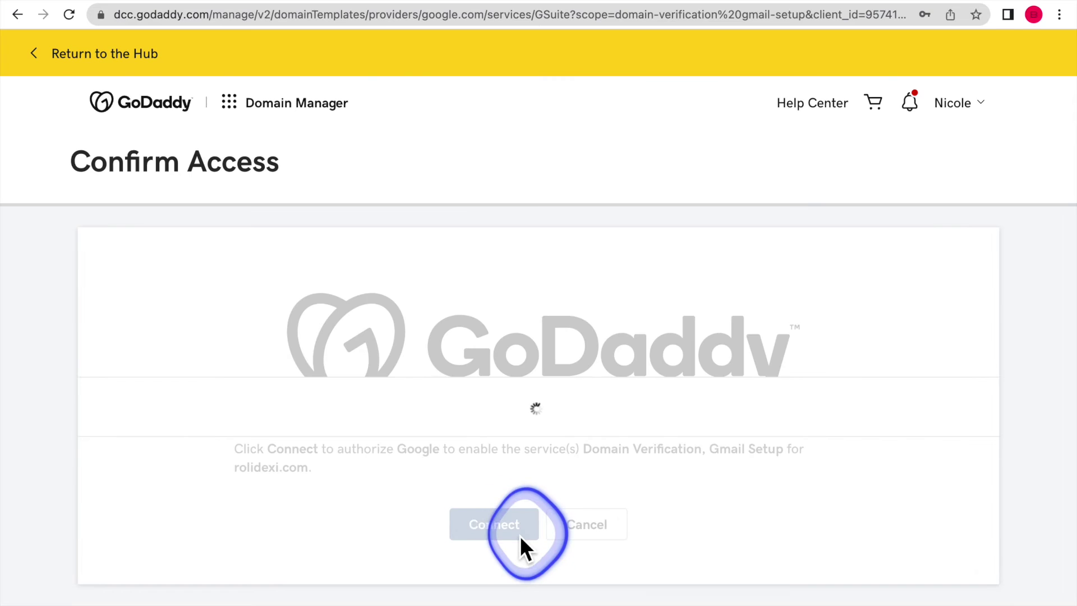
click(520, 536)
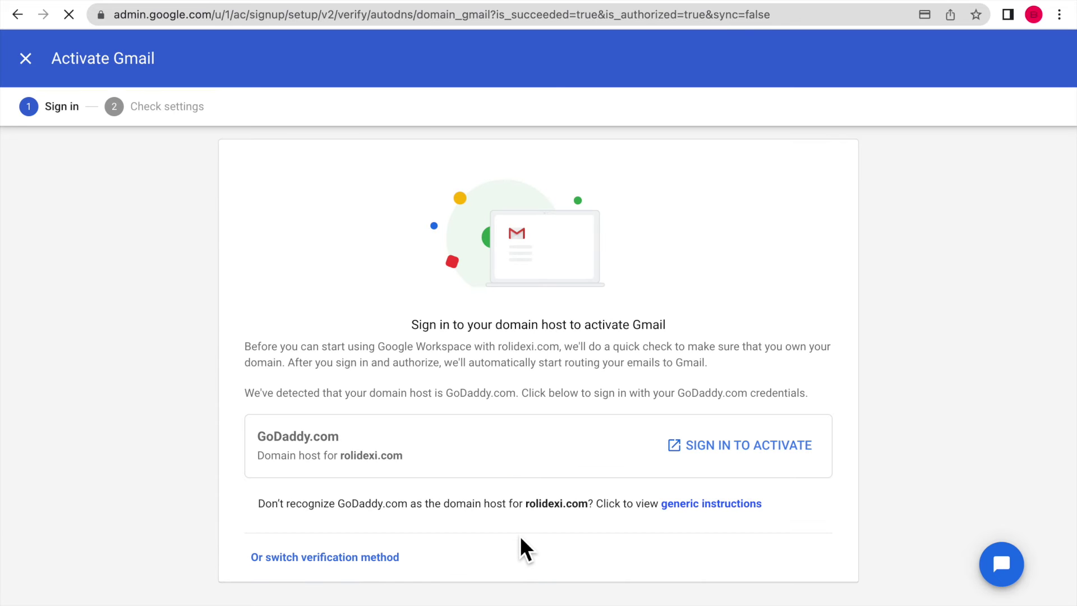
click(532, 514)
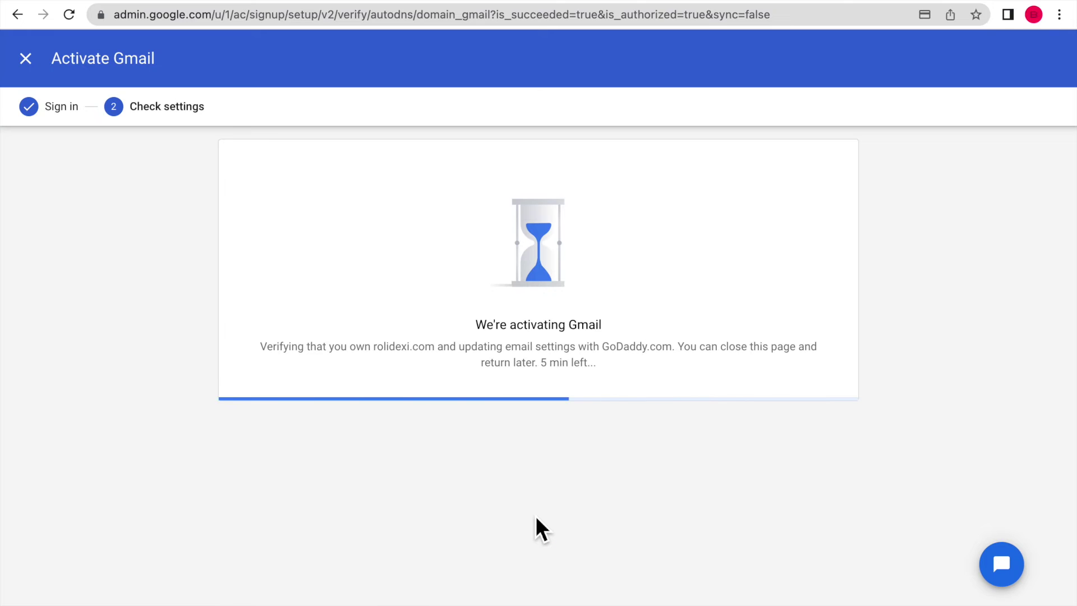
scroll(516, 412, down, 2)
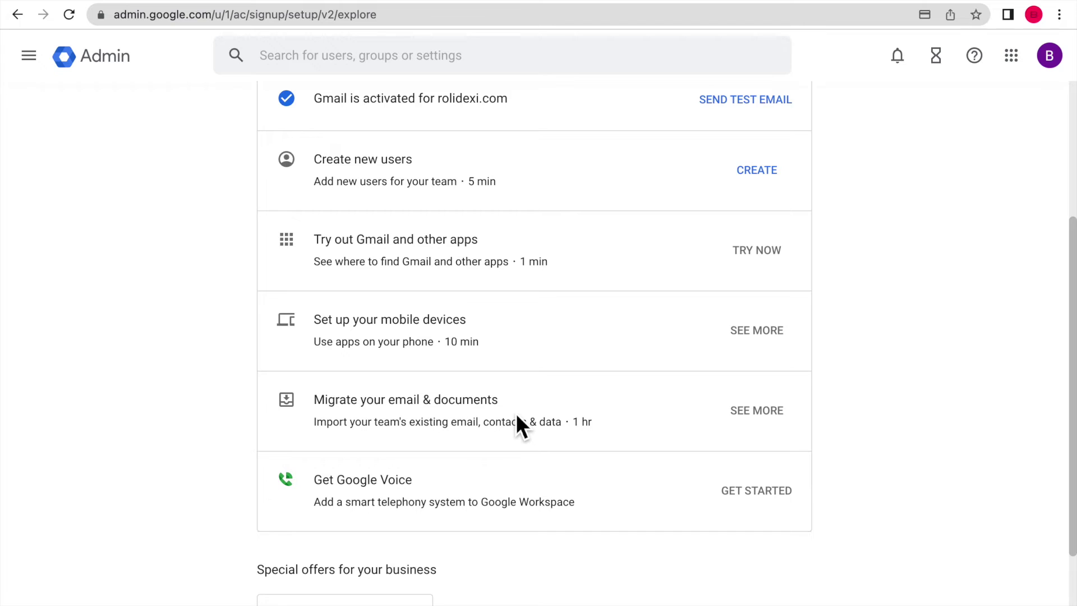
scroll(516, 416, down, 2)
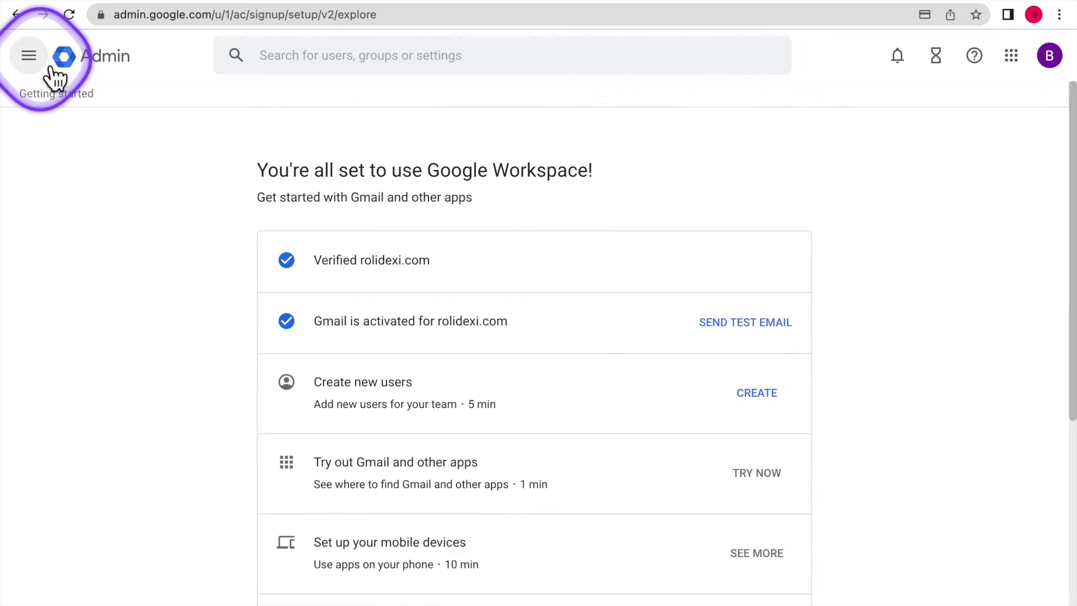
Open the Business Plus subscription under Billing > Subscriptions.
click(49, 67)
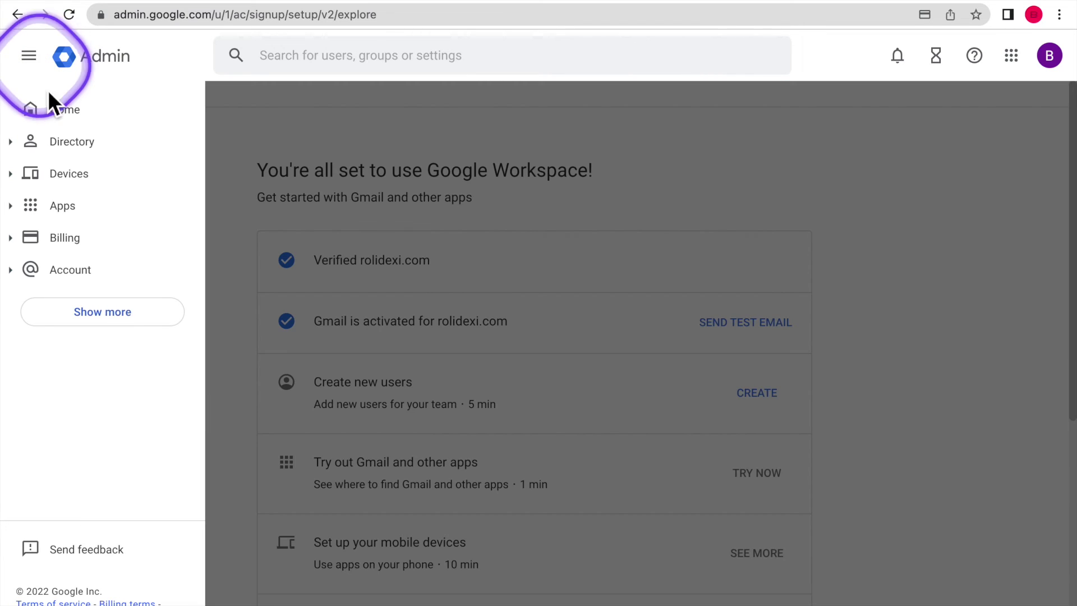
click(71, 246)
click(84, 272)
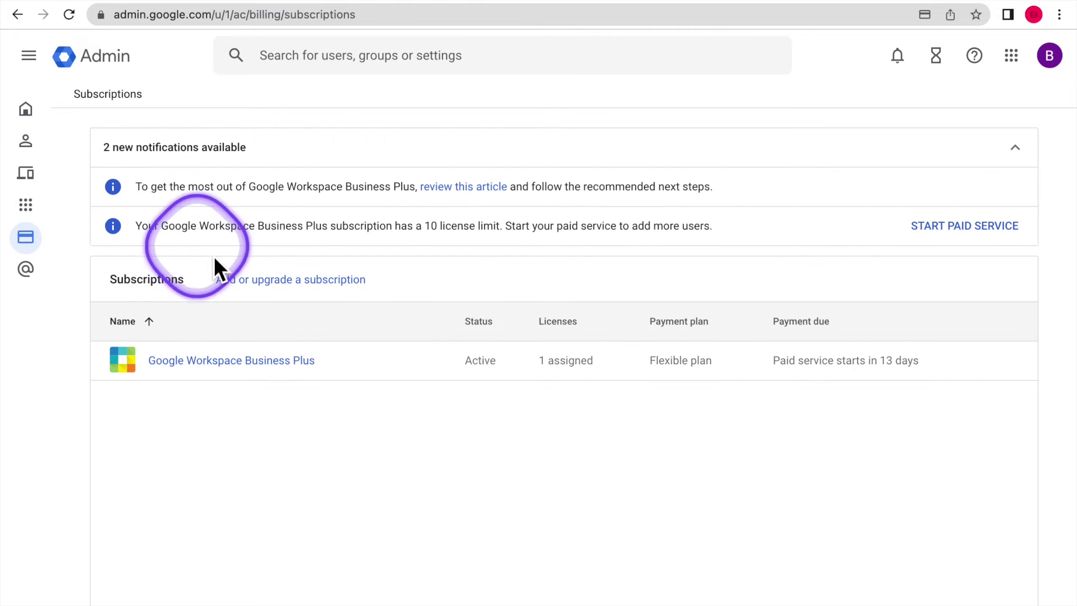
click(294, 362)
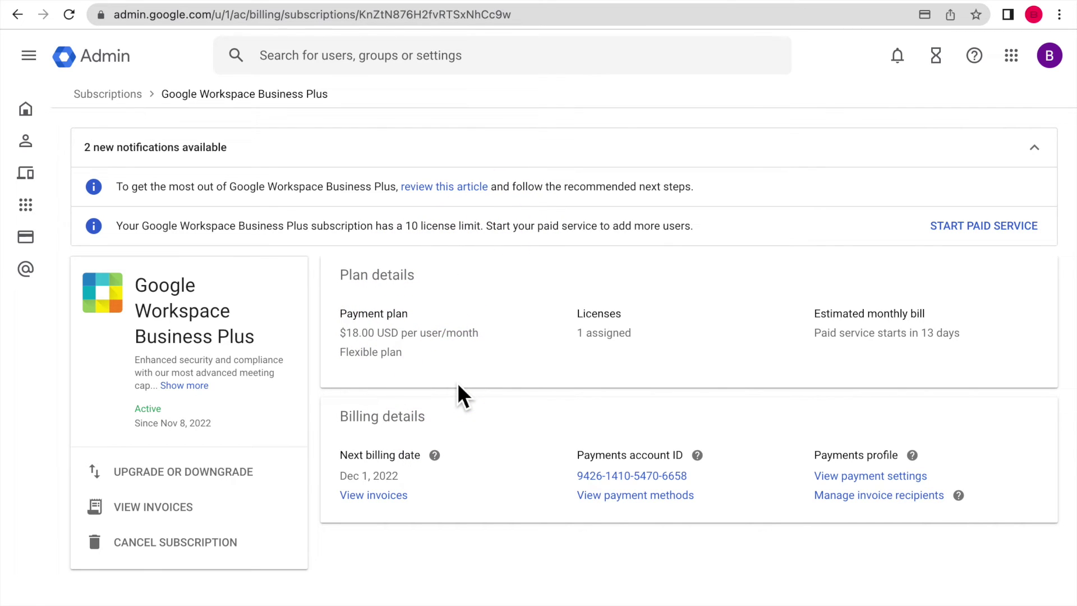
Review the impact of switching to Business Starter in the plan catalog.
click(247, 474)
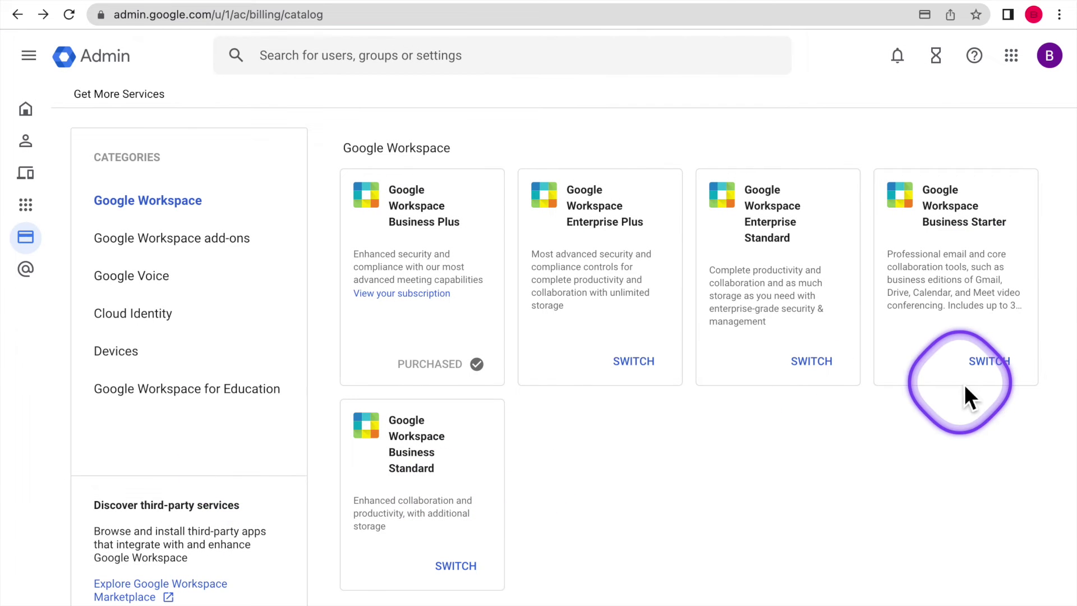
click(998, 376)
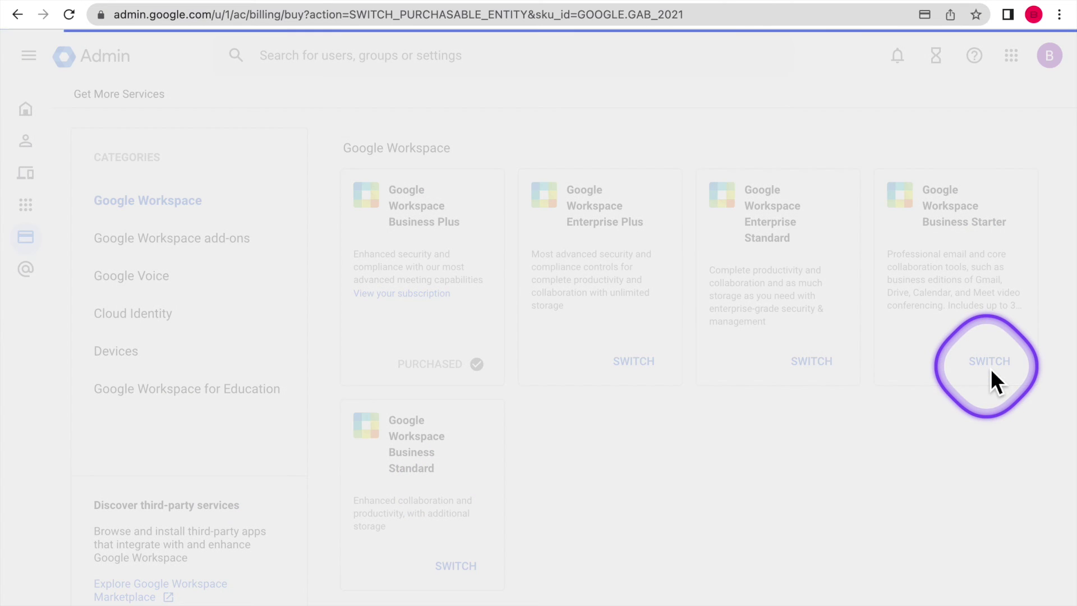
scroll(970, 398, down, 1)
scroll(966, 399, down, 3)
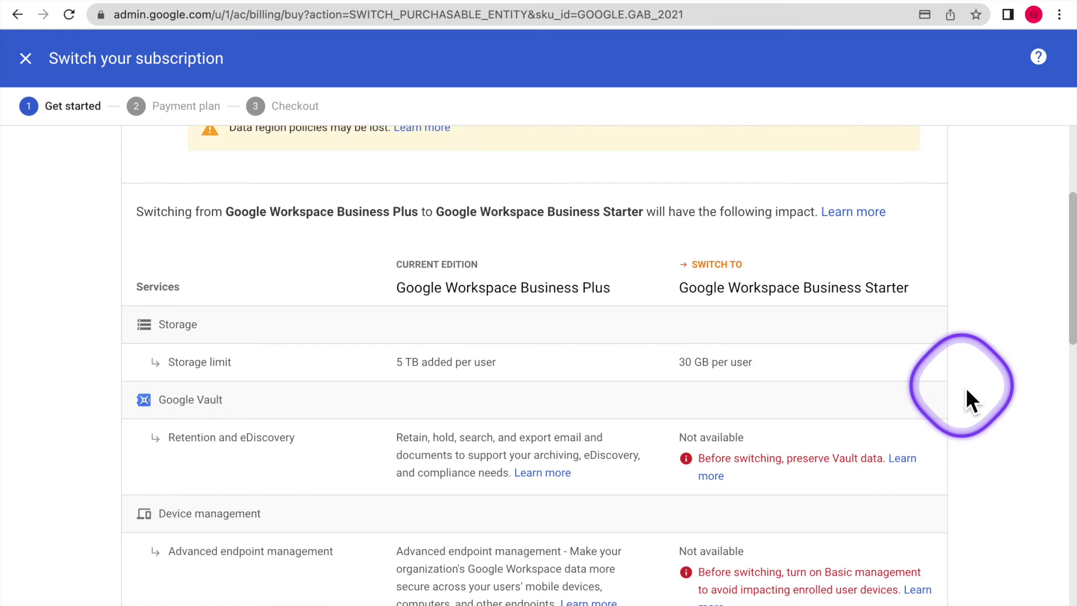
scroll(968, 392, down, 5)
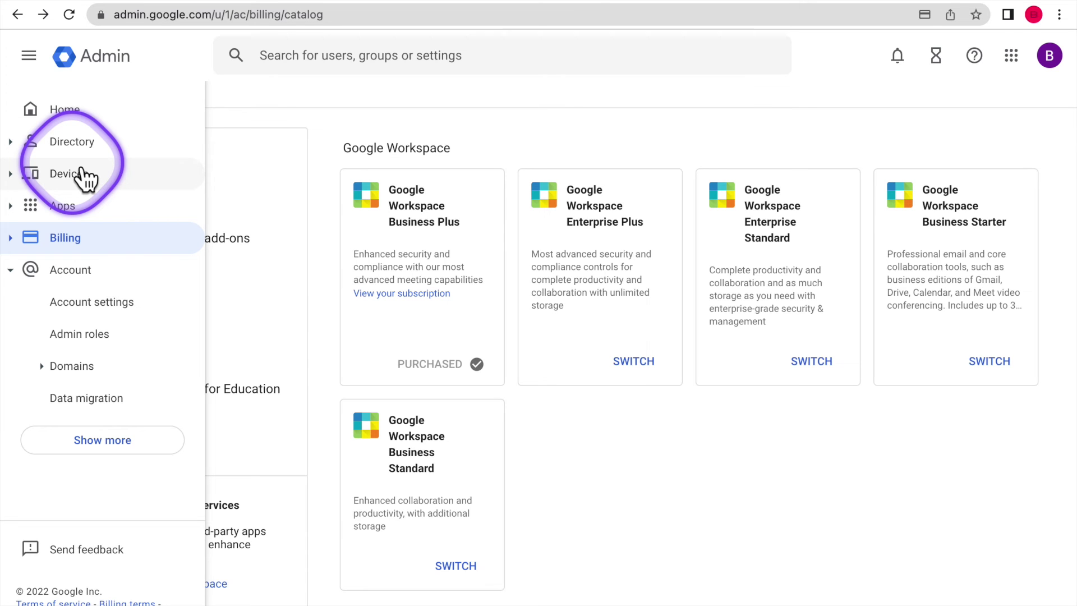
Go to the admin Home page and open the Users list showing the single active user.
click(56, 110)
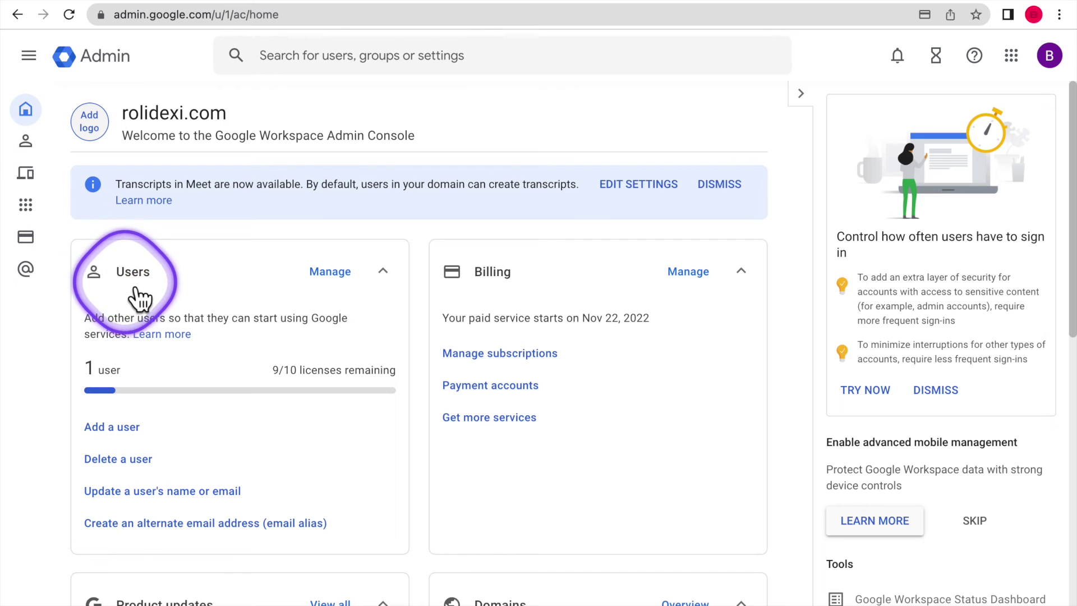
click(135, 287)
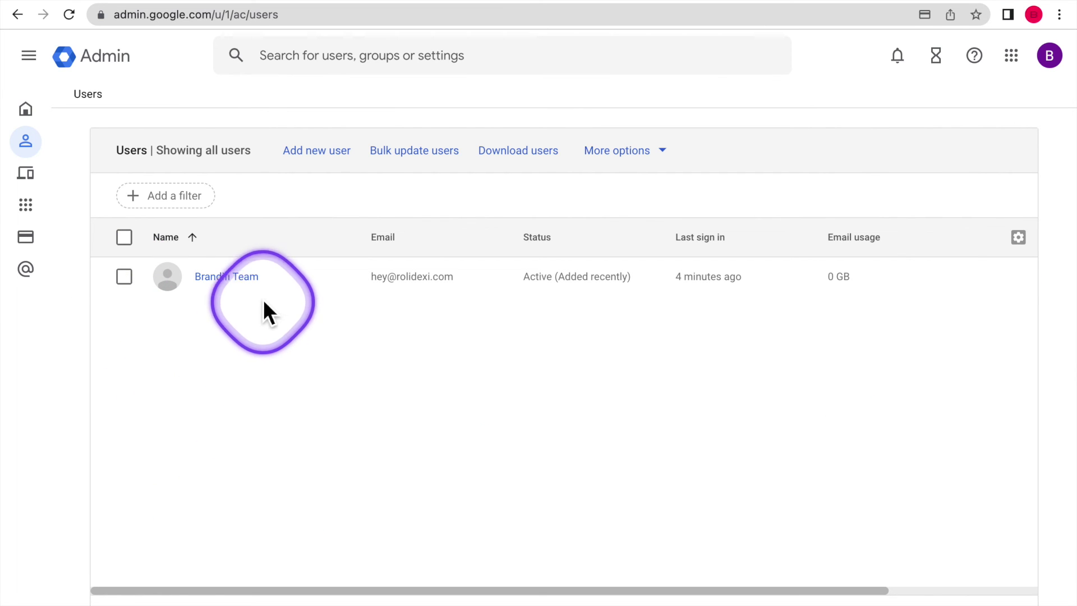
mouse_move(259, 287)
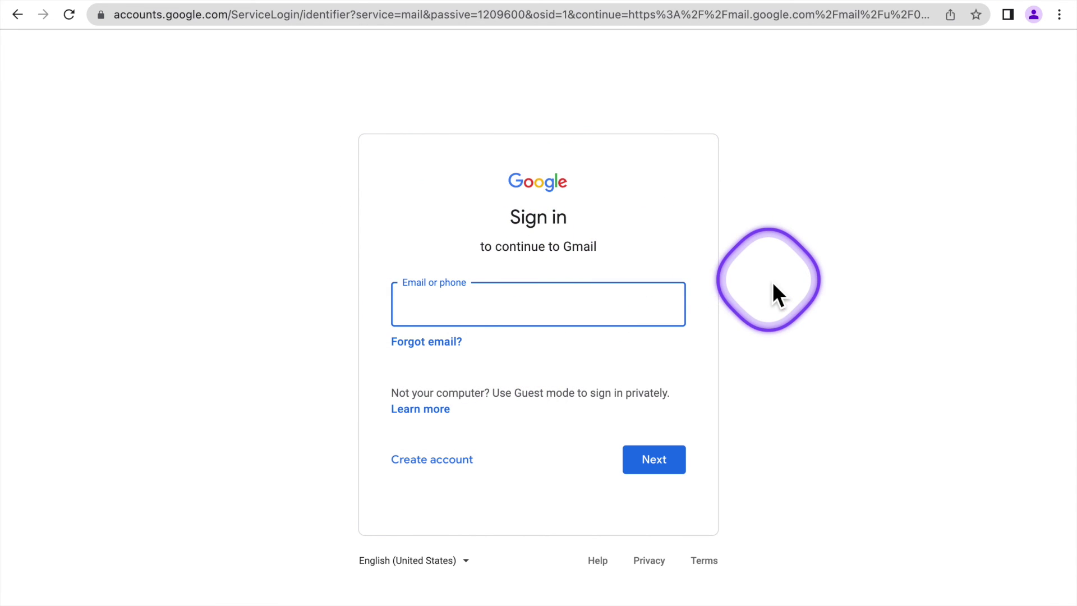
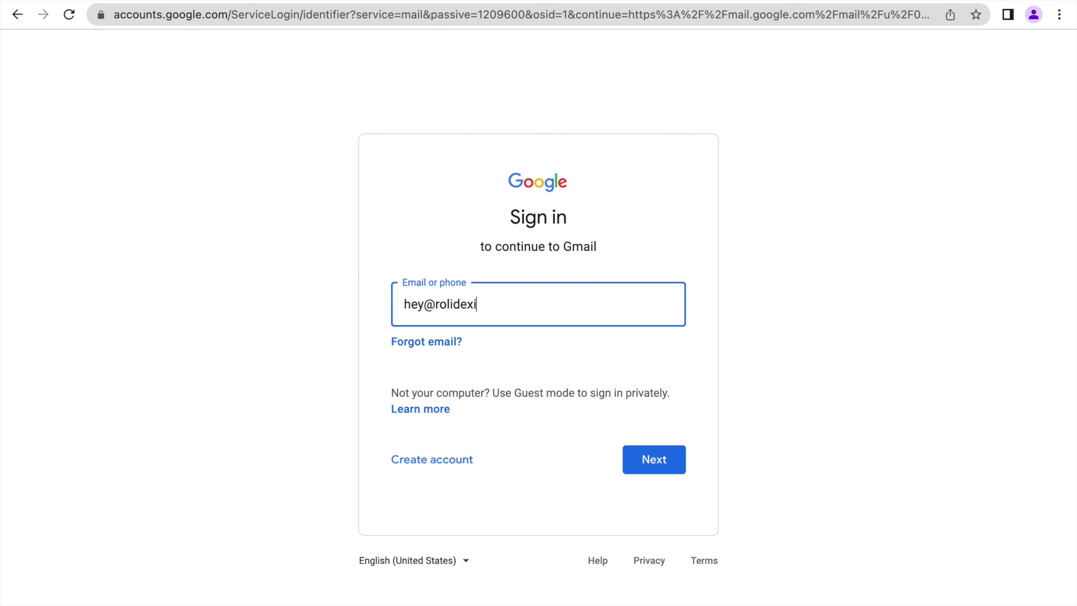
Enter the new rolidexi.com account's e-mail at Gmail sign-in and proceed to the password step.
click(650, 465)
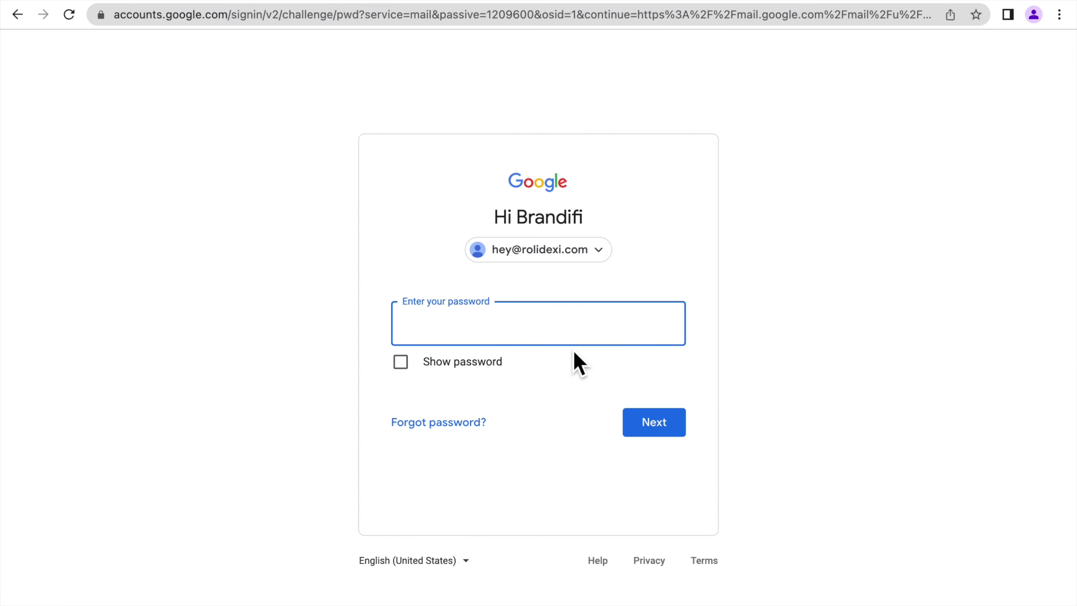
click(680, 1)
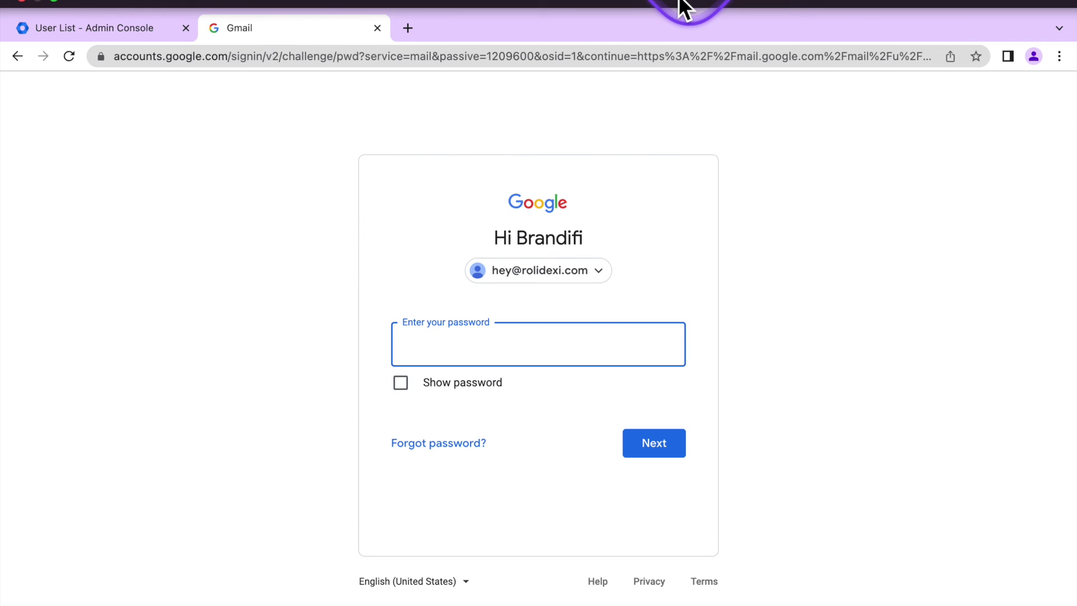